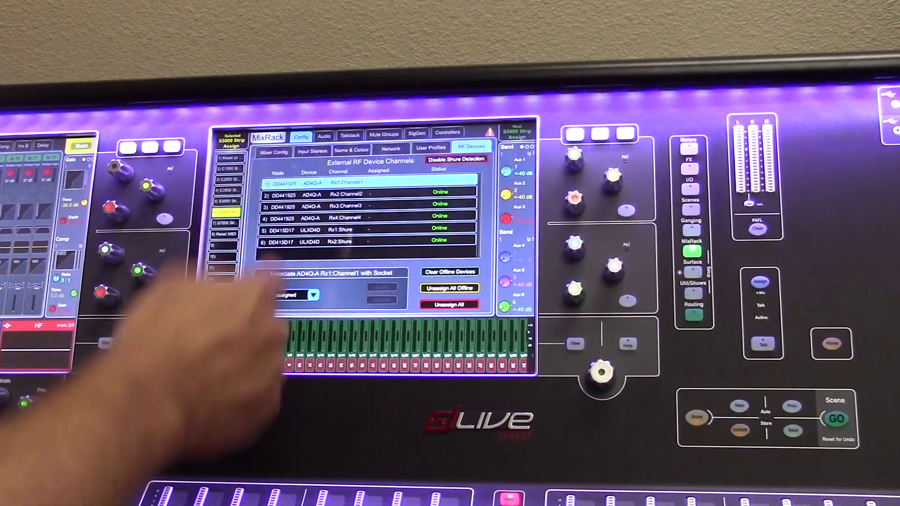
# - Associate AD4Q-A Rx1:Channel1 with MixRack socket 1 and apply the link
pyautogui.click(313, 295)
pyautogui.click(352, 183)
pyautogui.click(384, 290)
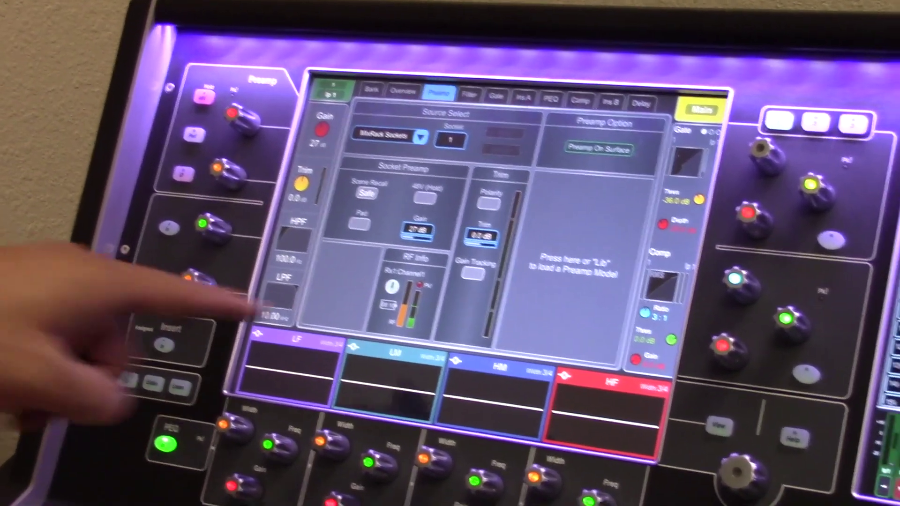
# - Open the External Device Channel window for AD4Q Rx1:Channel1 from input 1's RF info
pyautogui.click(398, 285)
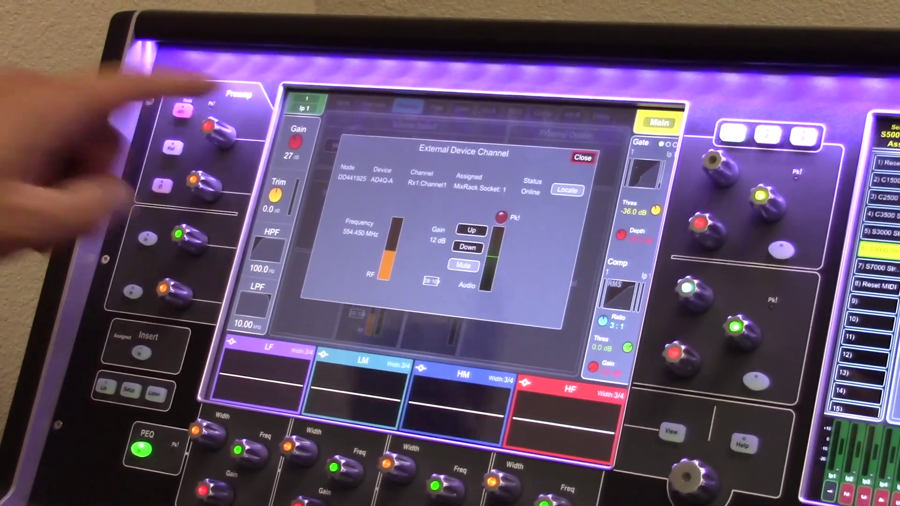